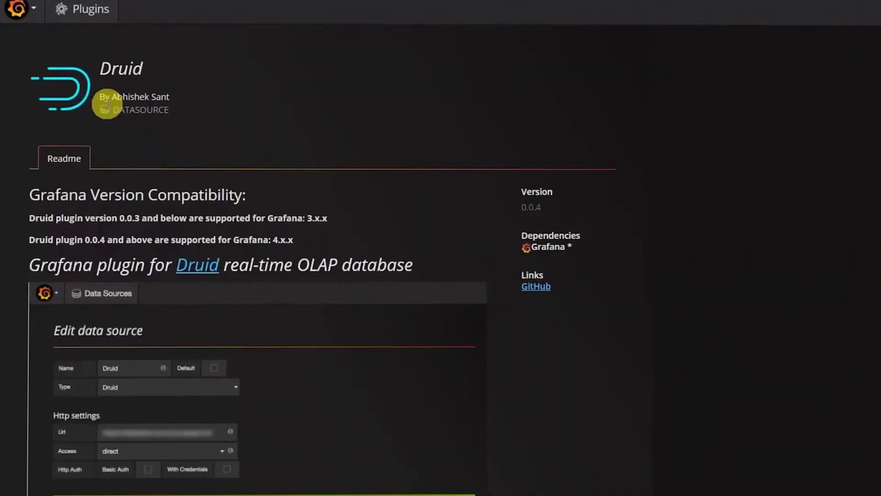
- Configure a default Druid data source named MyDruid with its server URL and proxy access, and save and test it
click(30, 11)
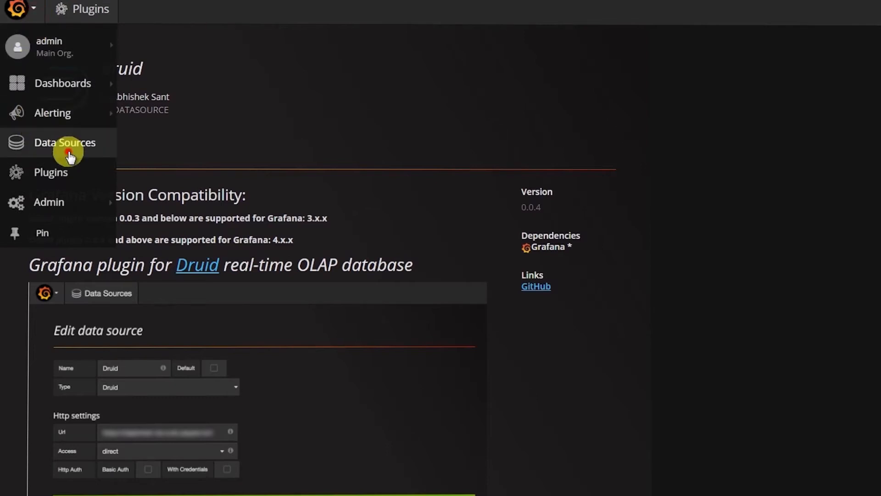
click(68, 154)
click(130, 172)
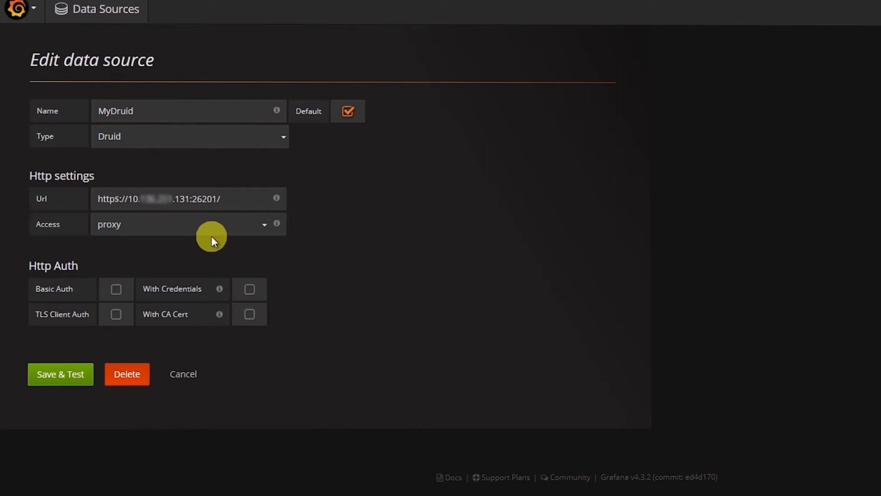
click(63, 387)
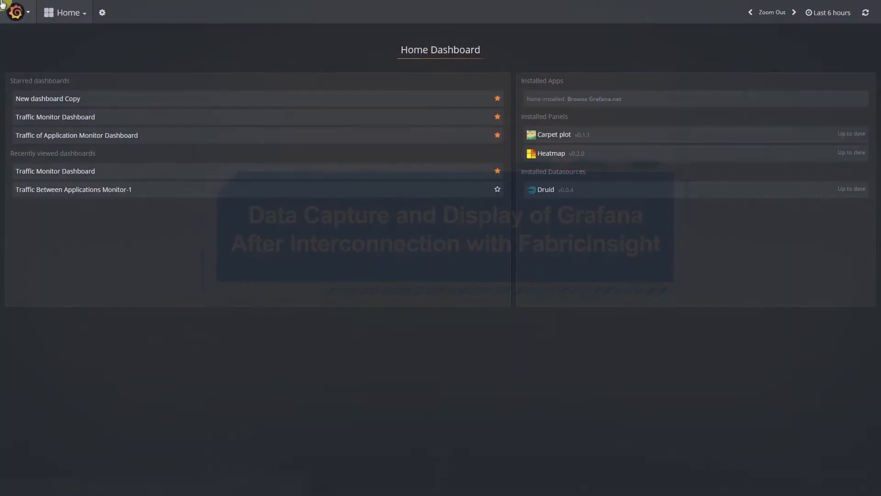
- Create a new dashboard and save it as "Traffic Between Applications Monitor"
click(16, 12)
mouse_move(55, 77)
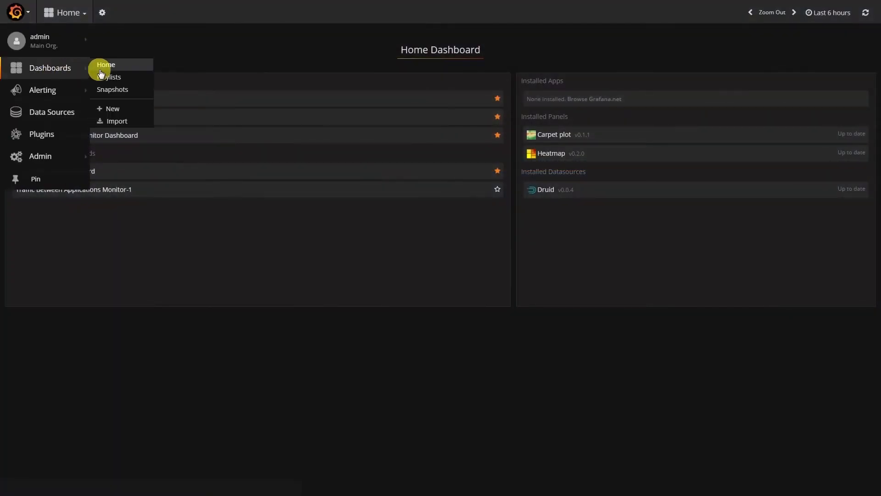
click(115, 109)
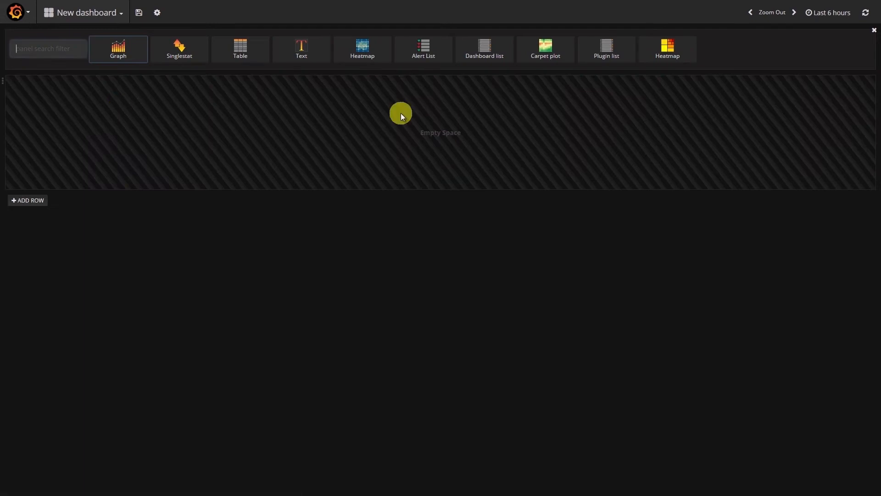
click(138, 13)
drag(468, 151, 379, 149)
text(Traffic Between Applications Monitor)
click(423, 177)
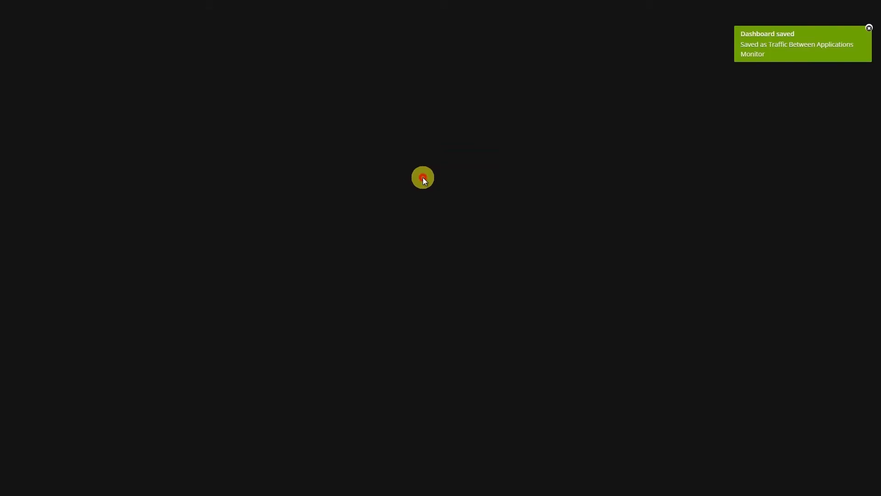
click(830, 12)
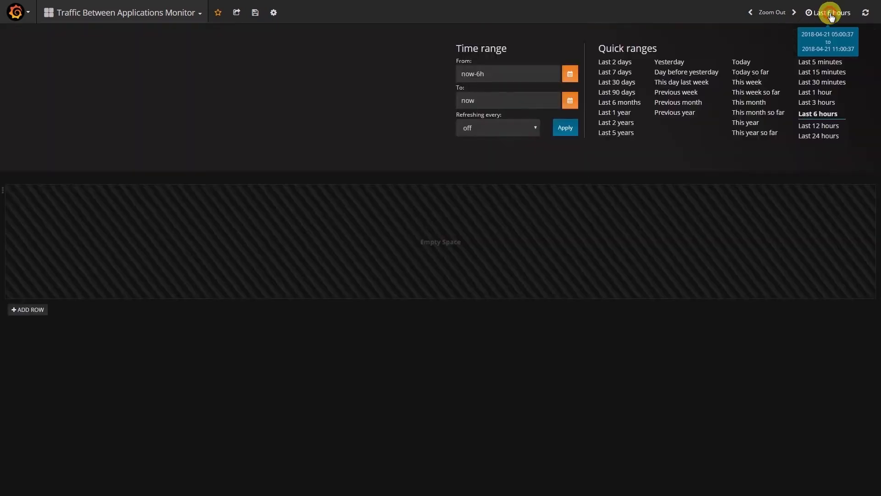
click(573, 75)
click(465, 138)
click(569, 206)
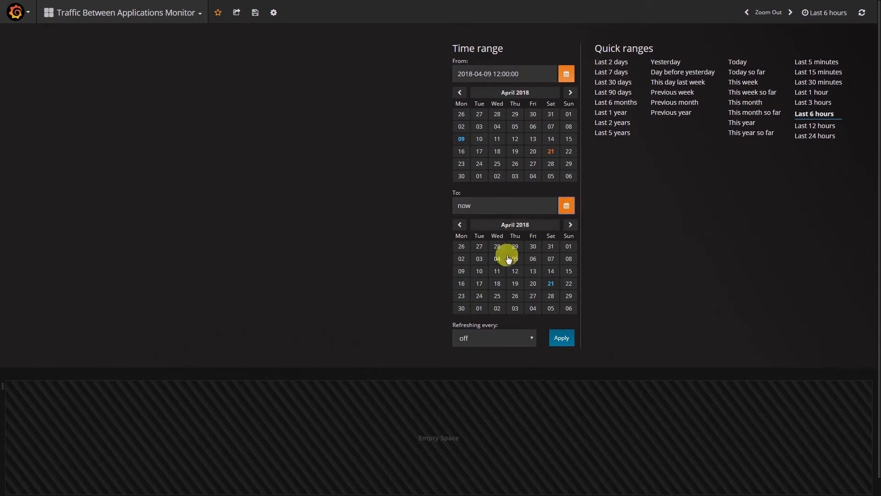
click(532, 271)
click(561, 337)
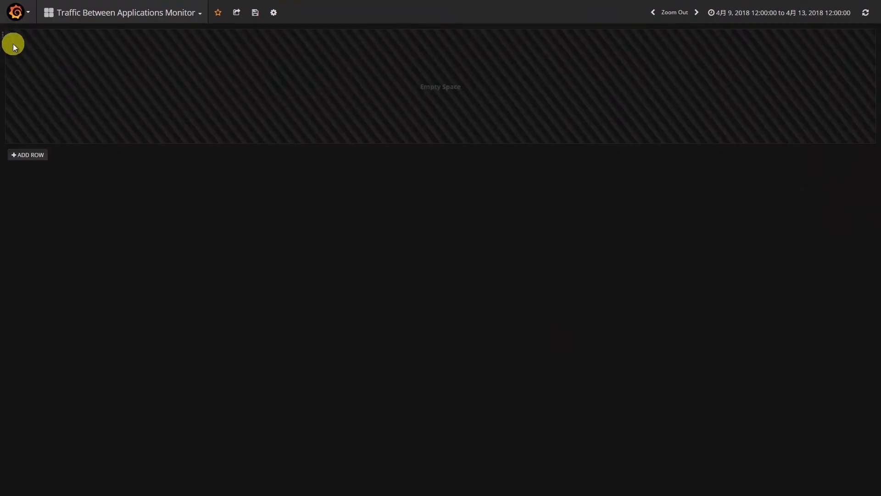
- Add a Graph panel to the empty row and title it "Inter-Application SYN and SYNACK Events"
click(5, 34)
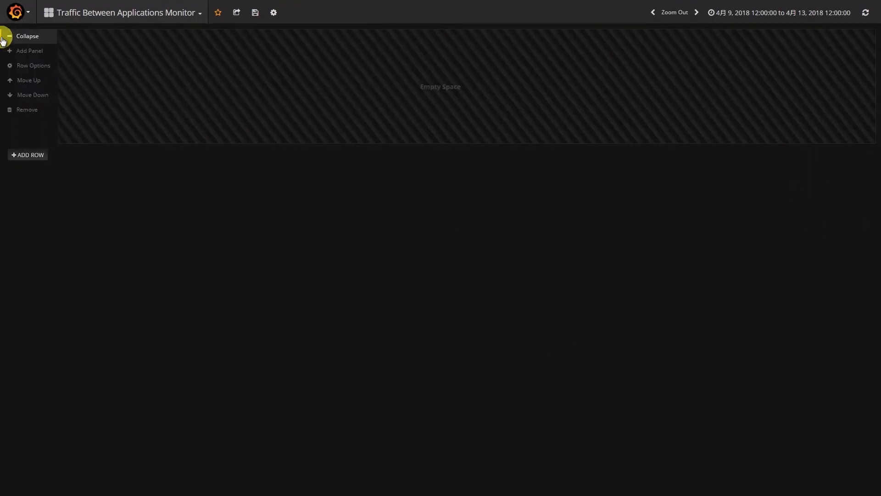
click(29, 52)
click(123, 51)
click(439, 37)
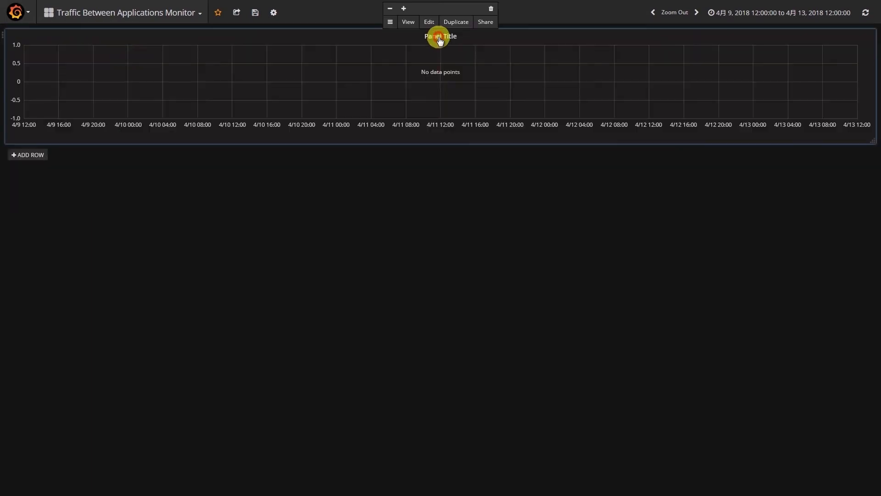
click(429, 22)
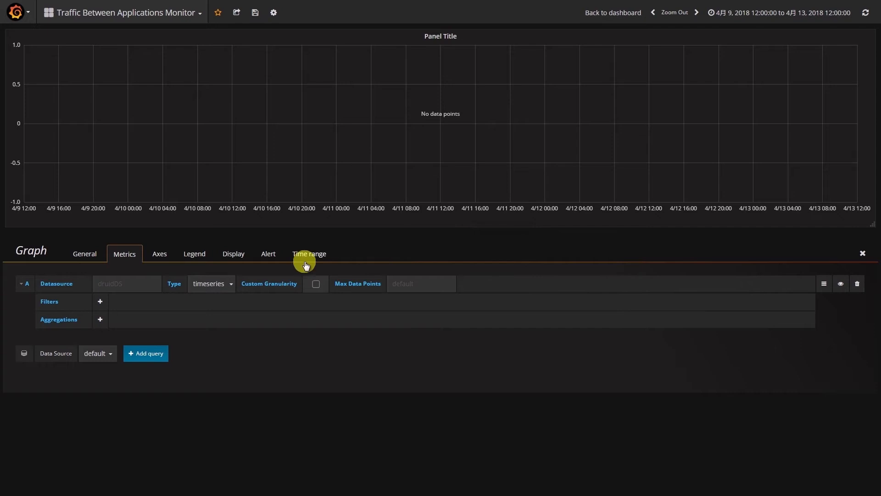
click(85, 254)
click(101, 292)
drag(101, 293, 33, 293)
text(Inter-Application SYN and SYNACK Events)
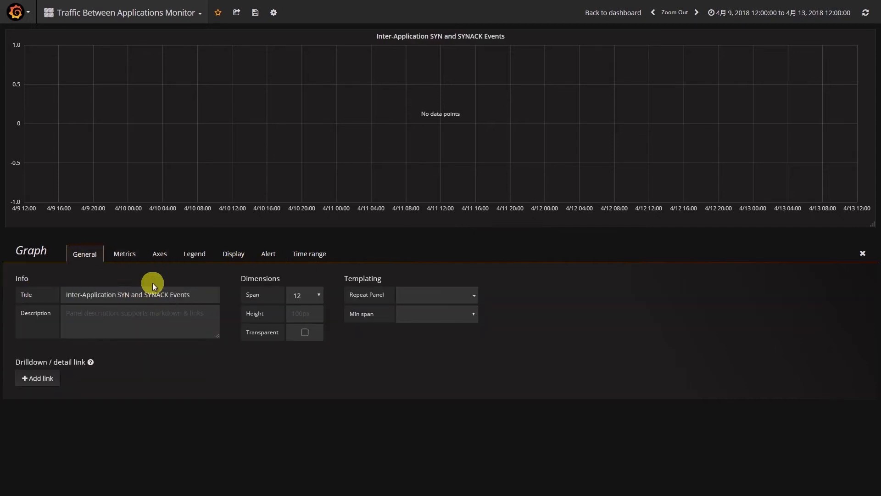
- Set the graph's data source to MyDruid and query A's datasource to fi_dc_ip_conv_5_min_stats
click(124, 253)
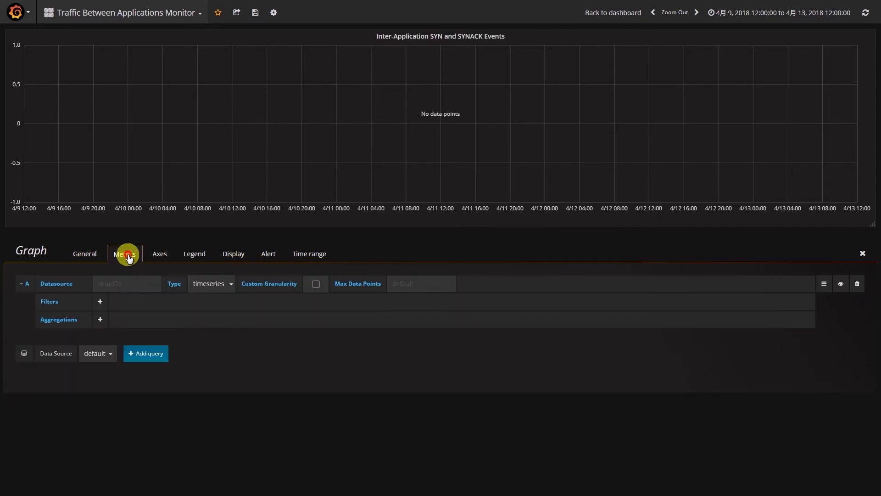
click(114, 352)
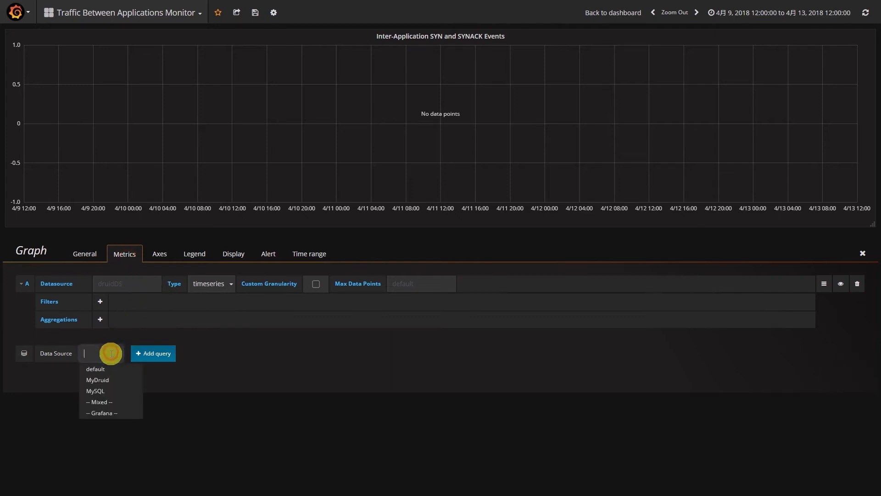
click(106, 380)
click(117, 285)
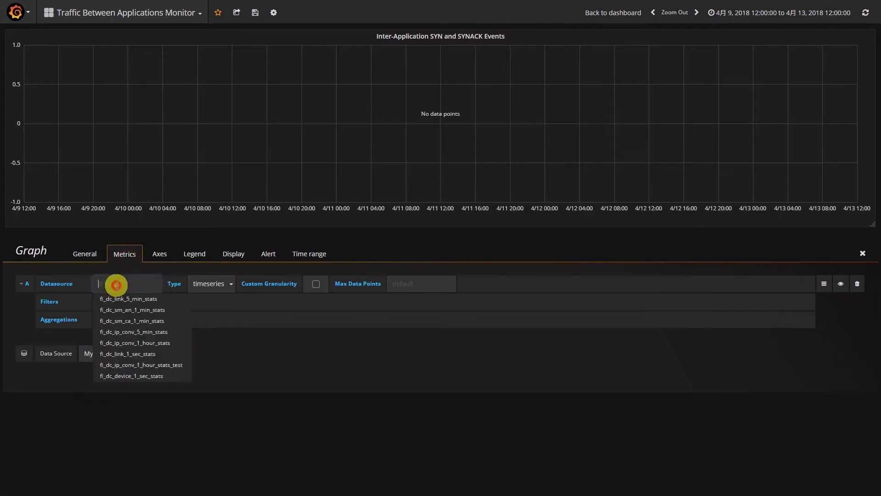
click(149, 331)
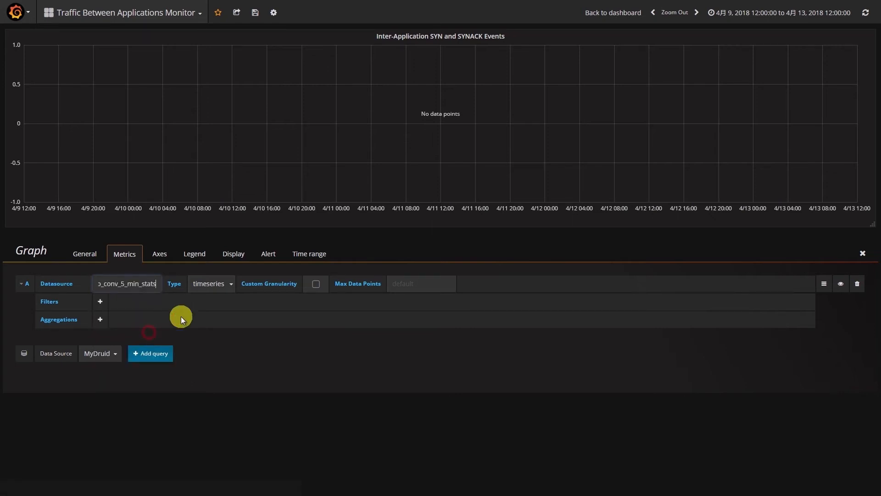
- Keep query A's type as timeseries and enable a custom granularity of fifteen_minute
click(225, 285)
click(225, 285)
click(314, 284)
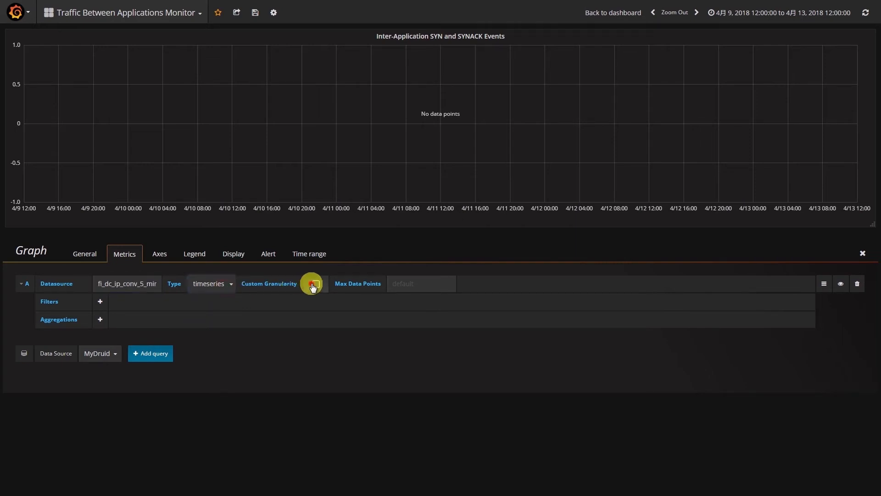
click(343, 286)
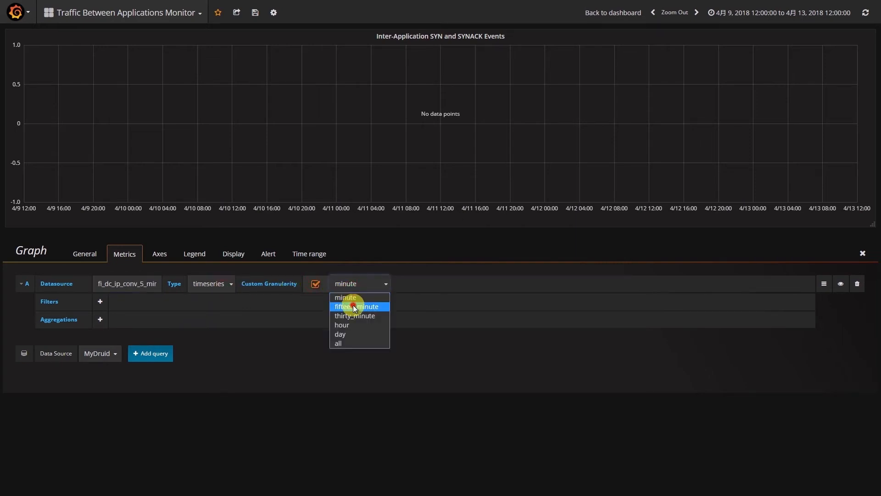
click(353, 305)
- Add a selector filter to query A with dimension inner_app and value 1
click(100, 303)
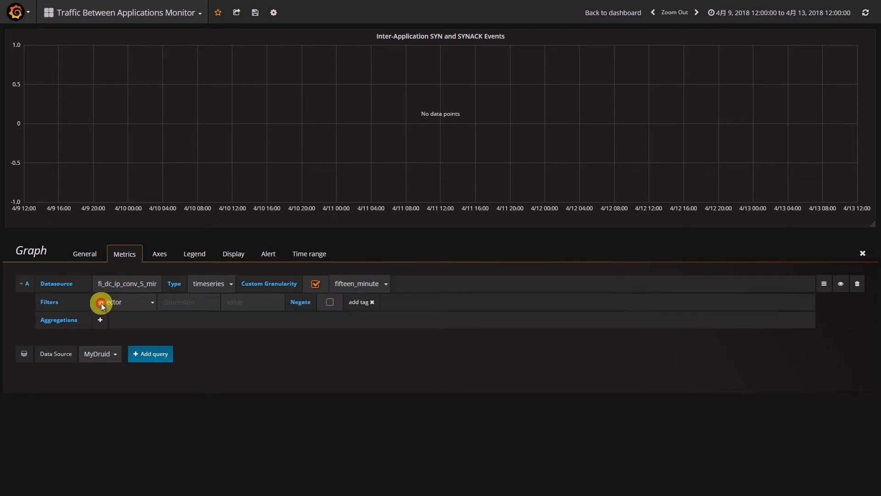
click(173, 303)
text(in)
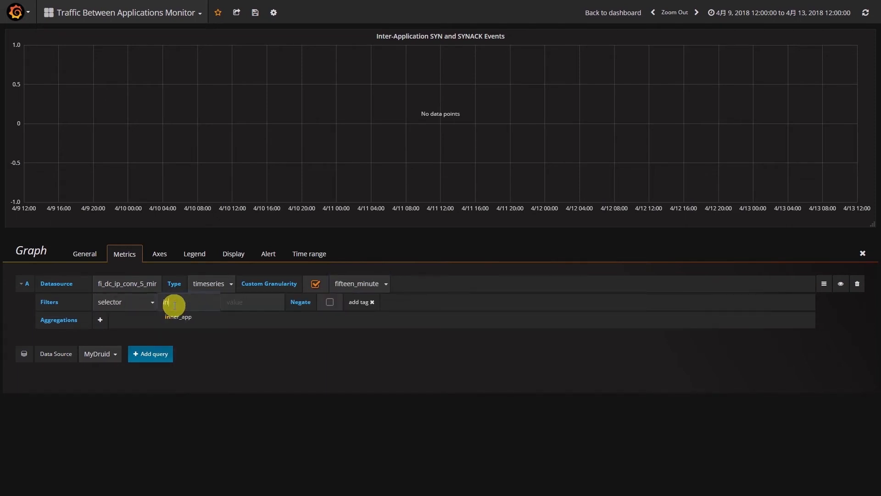
text(n)
click(177, 315)
click(241, 307)
click(360, 302)
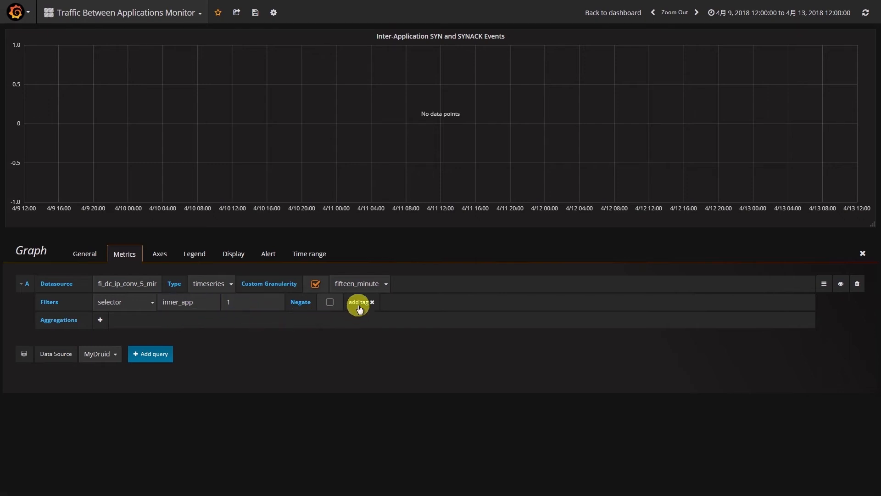
- Add a longSum aggregation to query A with output name syn_cnt_count and metric syn_cnt
click(100, 319)
click(126, 319)
click(119, 342)
click(161, 323)
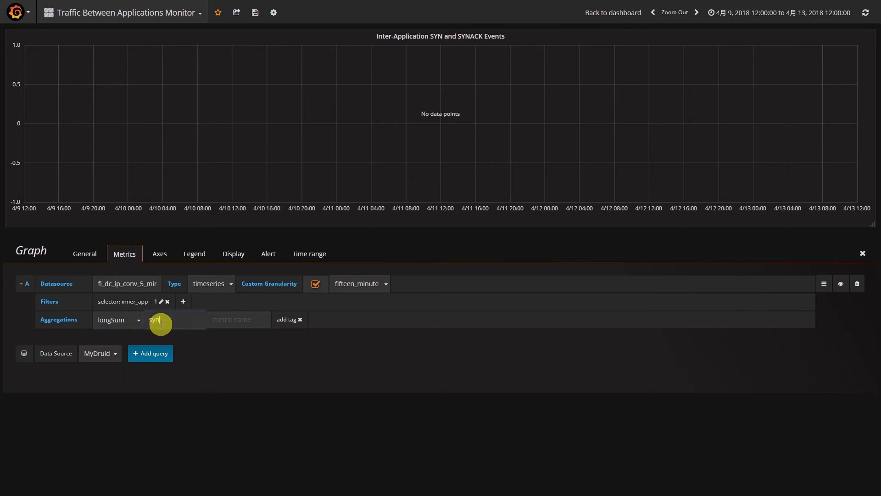
text(syn_cnt_count)
click(232, 324)
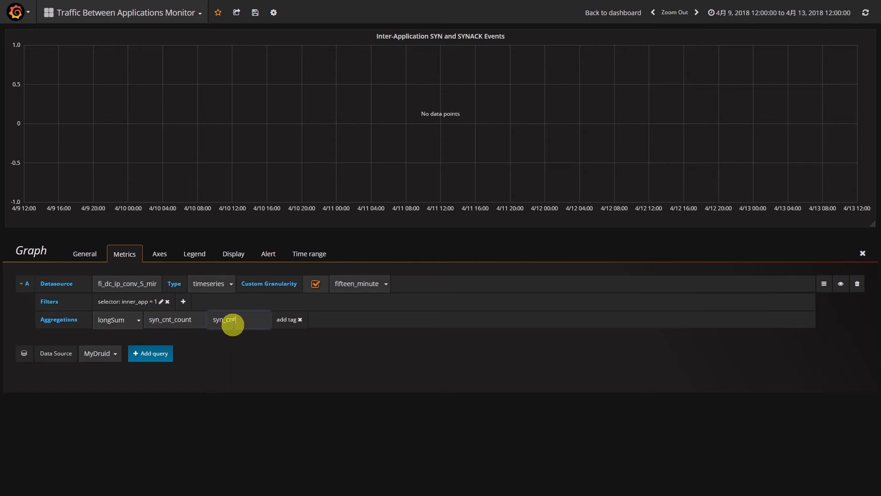
click(288, 319)
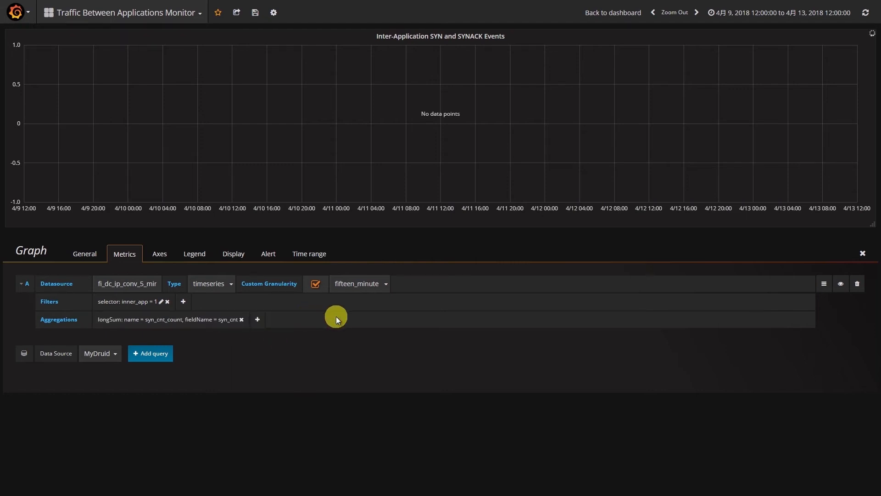
- Add a fifteen_minute query B on the same datasource and inner_app filter, with longSum synack_cnt_count on metric synack_cnt, and save the dashboard
click(164, 354)
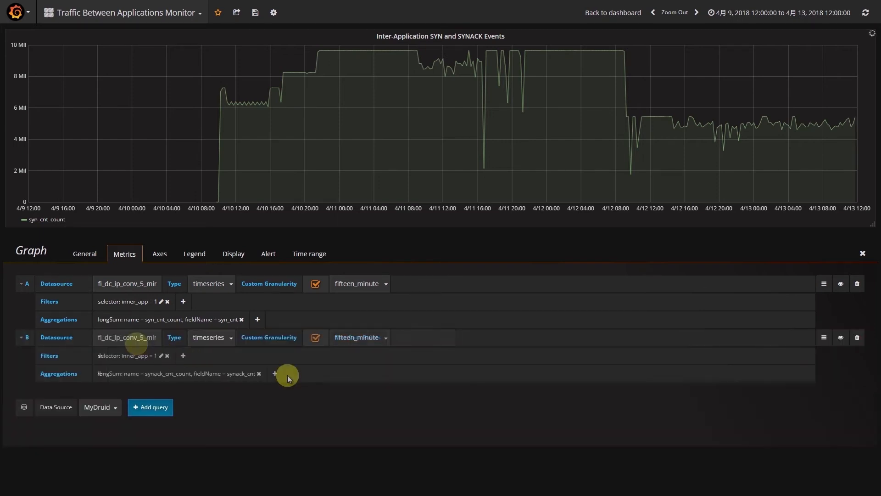
mouse_move(395, 50)
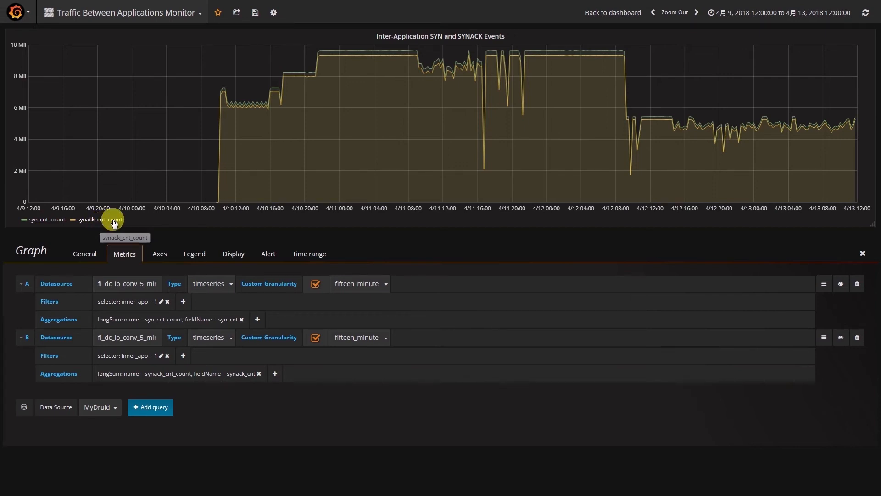
key(Escape)
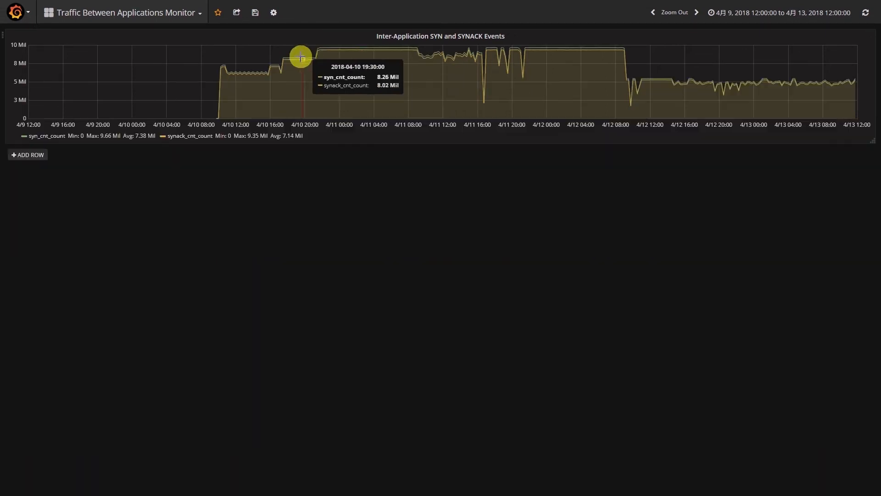
click(255, 12)
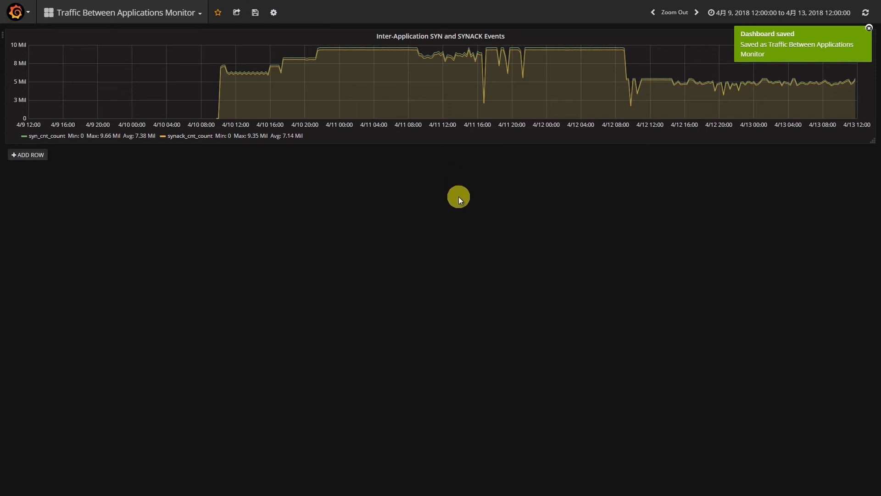
- Add a new row with a Carpet plot panel titled "Inter-Application Interaction Traffic Statistics"
click(27, 155)
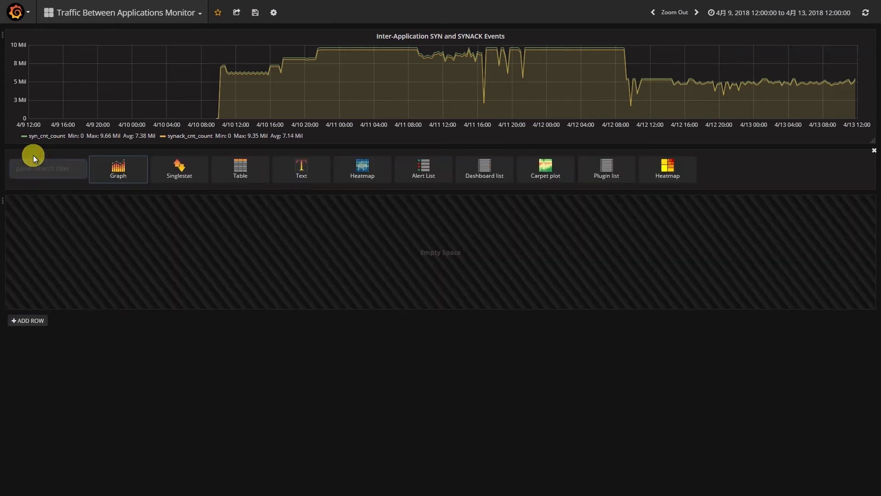
click(547, 170)
click(434, 157)
click(429, 143)
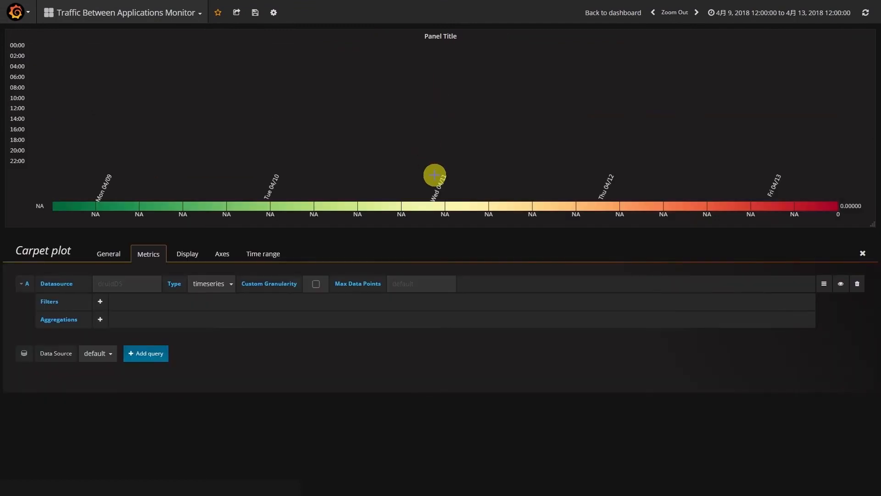
click(109, 253)
drag(159, 296, 32, 296)
text(Inter-Application Interaction Traffic Statistics)
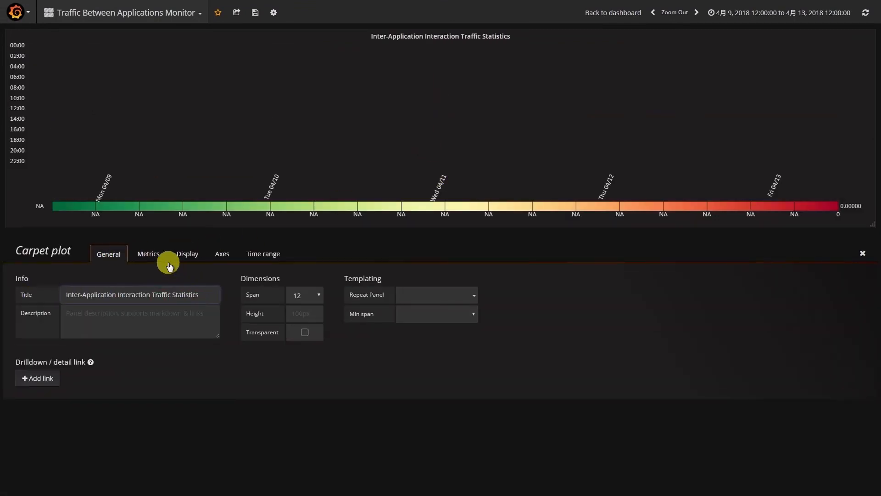
- Add a longSum aggregation to the carpet plot query with output name Traffic and metric bytes_sum, and return to the dashboard
click(155, 254)
click(109, 319)
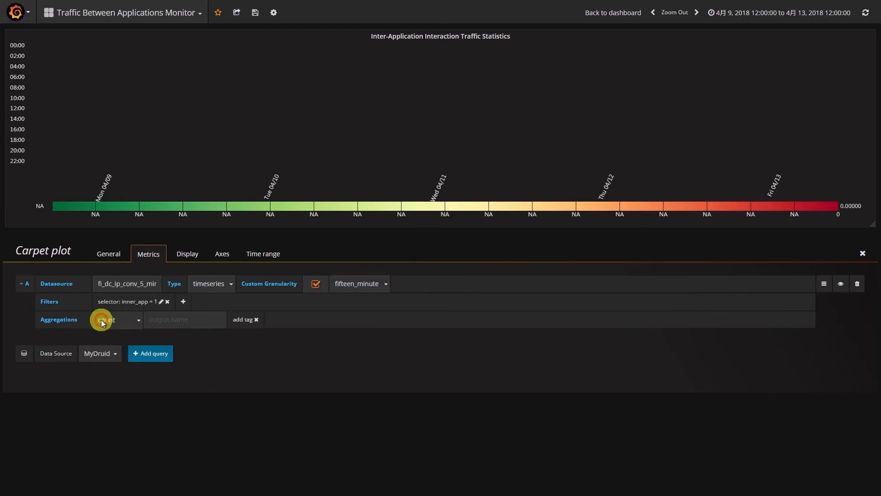
click(123, 320)
click(123, 343)
click(172, 322)
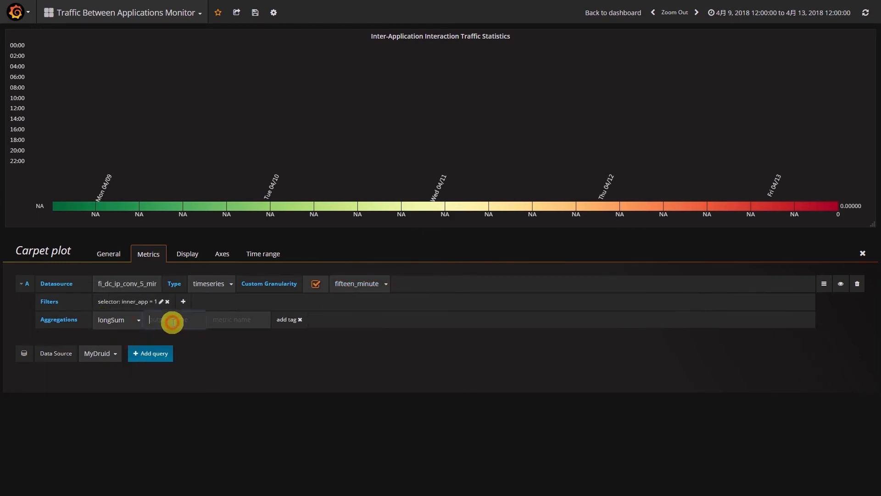
click(230, 322)
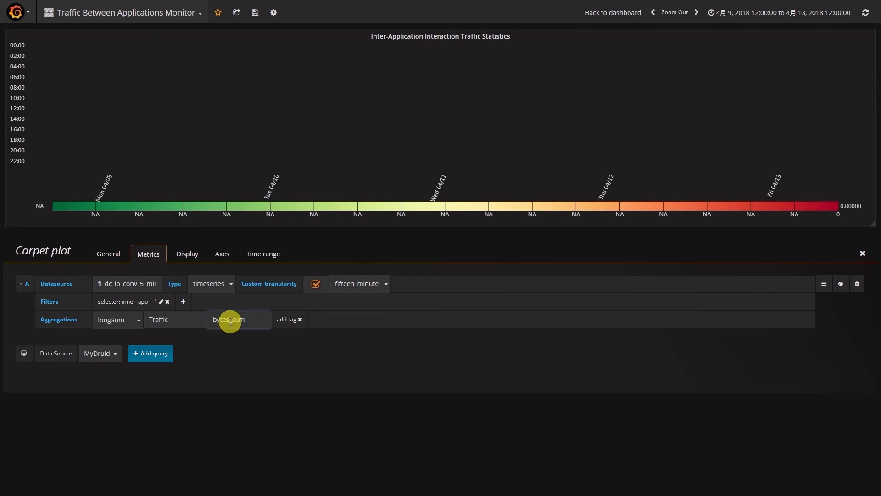
text(bytes_sum)
click(287, 320)
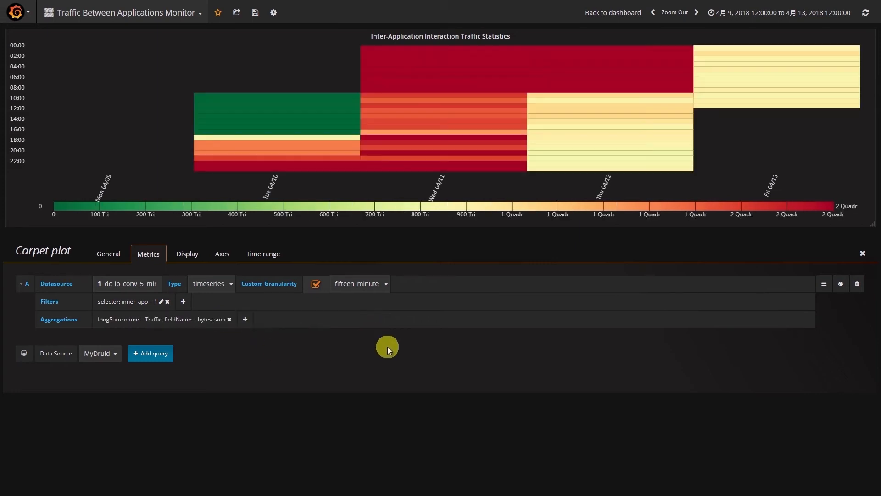
click(862, 253)
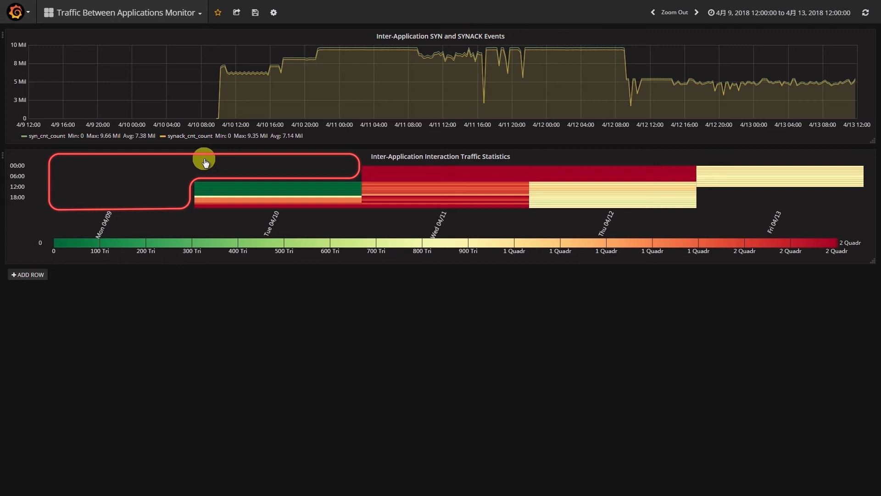
mouse_move(215, 120)
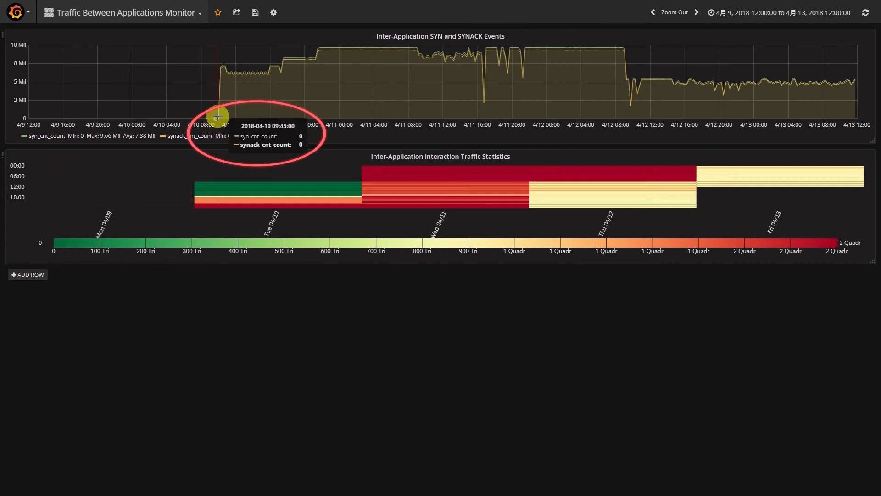
mouse_move(228, 182)
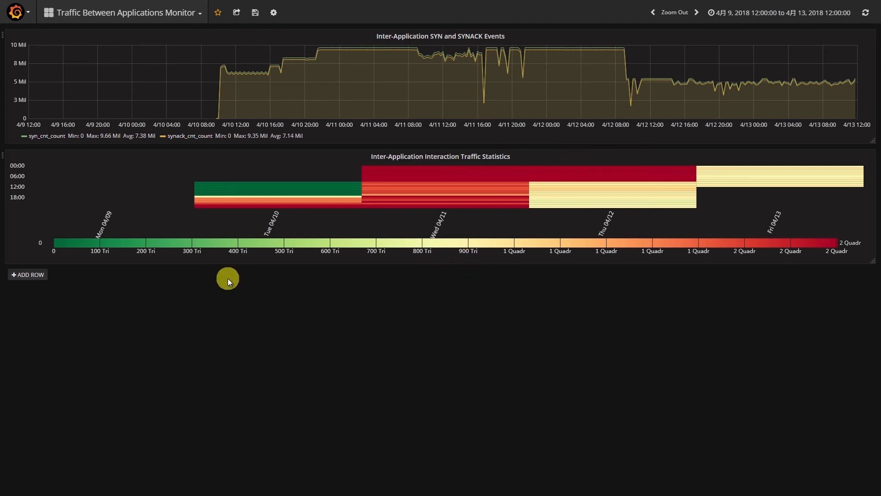
- Add a new row with a Table panel titled "Inter-Application Host Interaction Traffic"
click(39, 276)
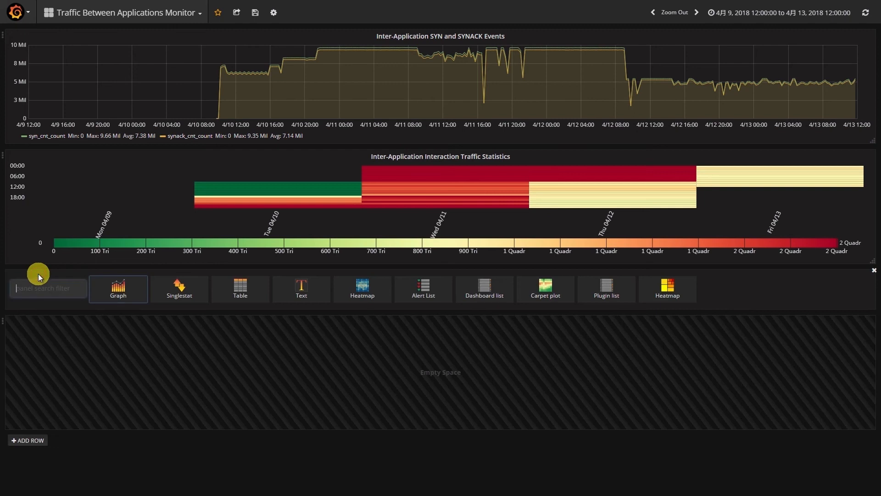
click(243, 287)
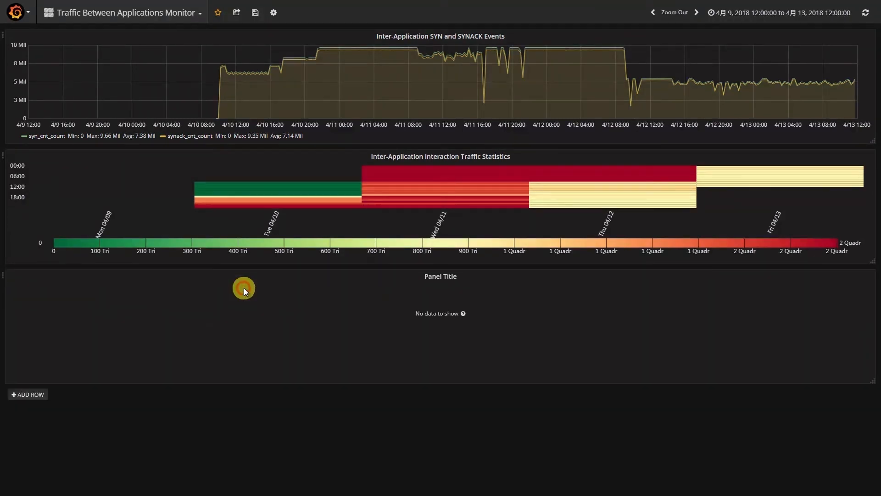
click(429, 275)
click(429, 262)
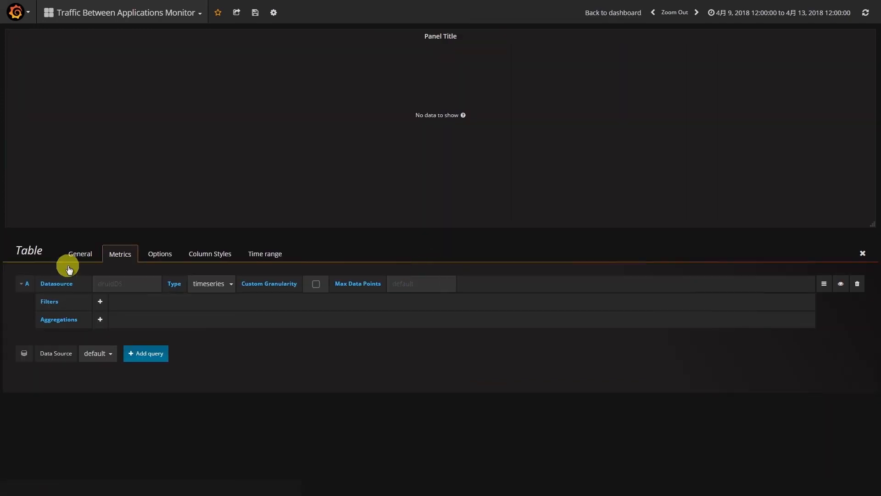
click(78, 254)
click(153, 296)
key(ctrl+a)
text(Inter-Application Host Interaction Traffic)
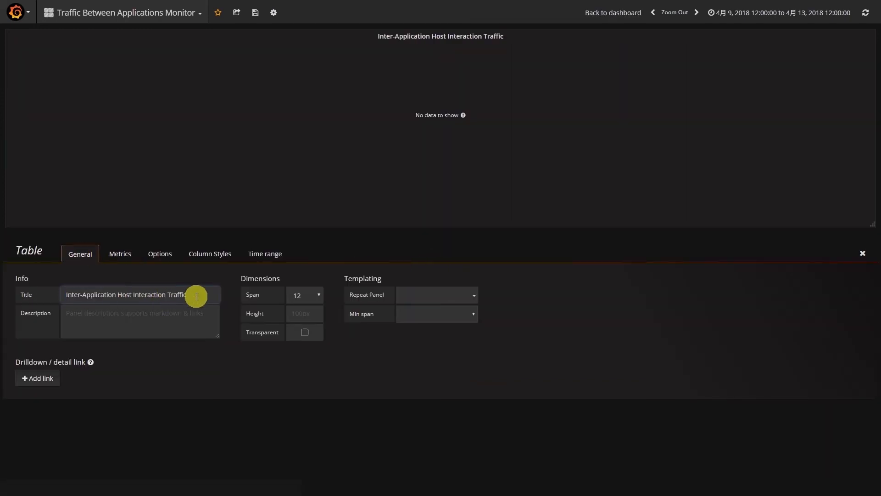
- Add the dimensions app_c and app_p to the table panel's query A
click(120, 254)
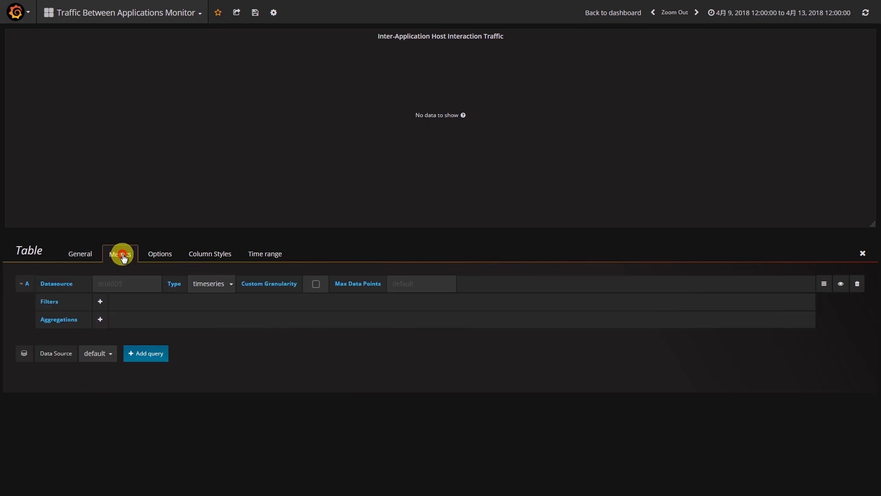
click(101, 302)
text(app_c)
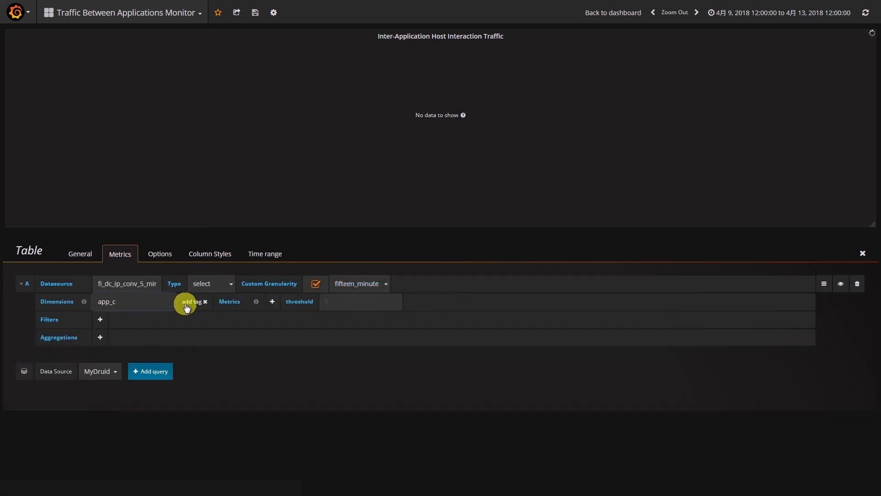
key(Return)
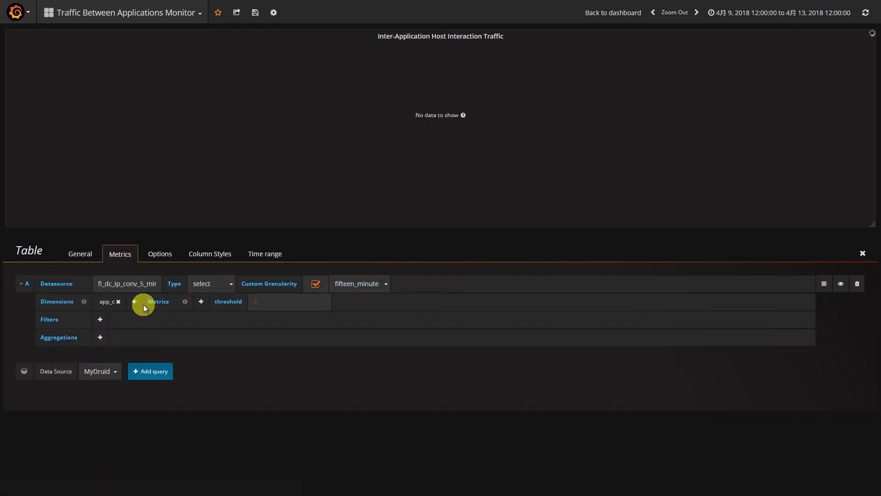
click(144, 303)
text(app_p)
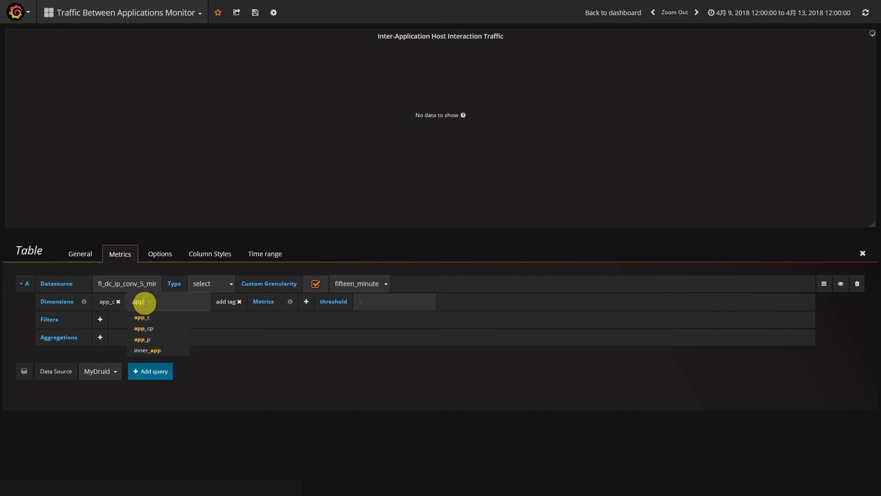
key(Return)
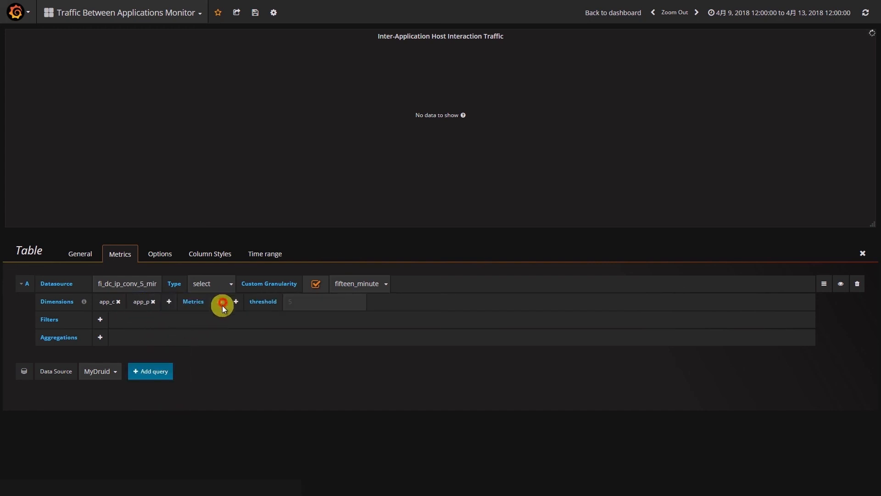
- Add the dimensions ip_c and ip_p to the table panel's query A
click(169, 304)
text(ip_c)
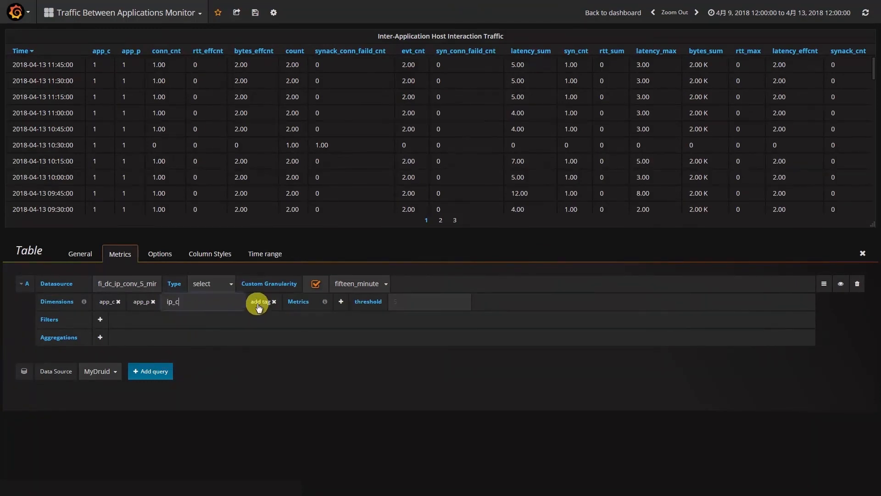
key(Return)
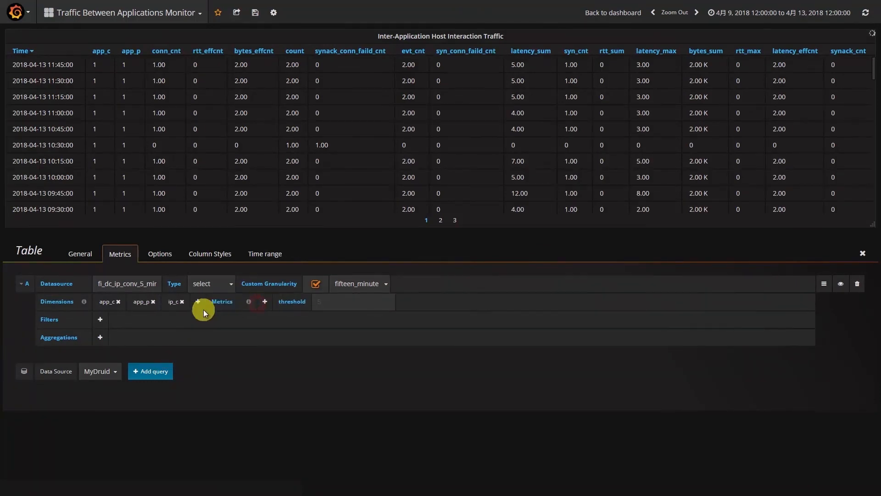
click(202, 301)
text(ip_p)
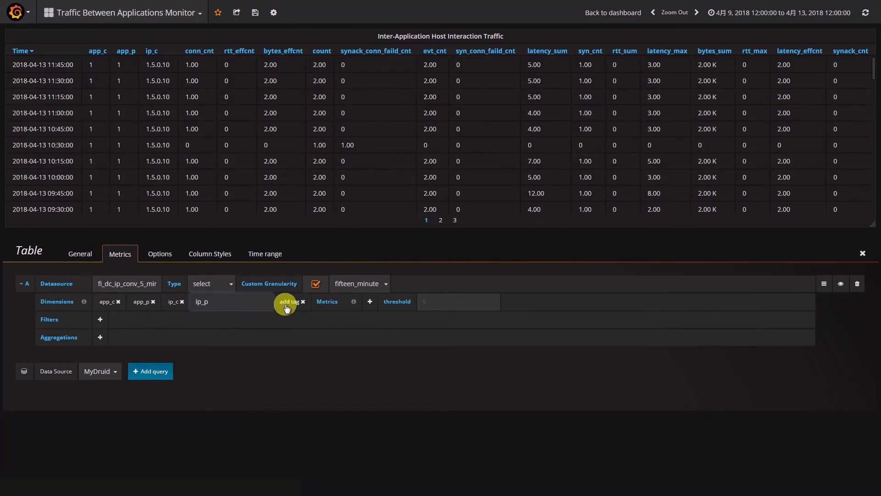
key(Return)
click(294, 299)
- Add the bytes_sum metric to the table query, and sort the table on the dashboard by bytes_sum in descending order
click(305, 299)
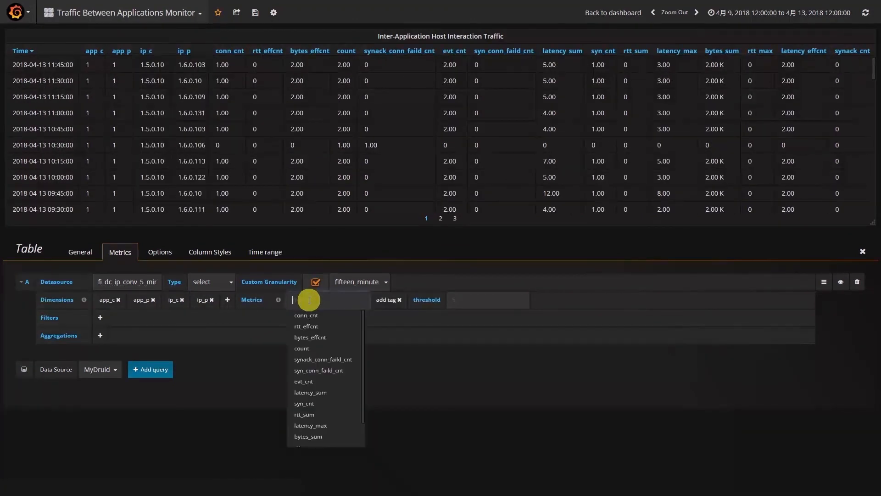
text(bytes_sum)
click(316, 316)
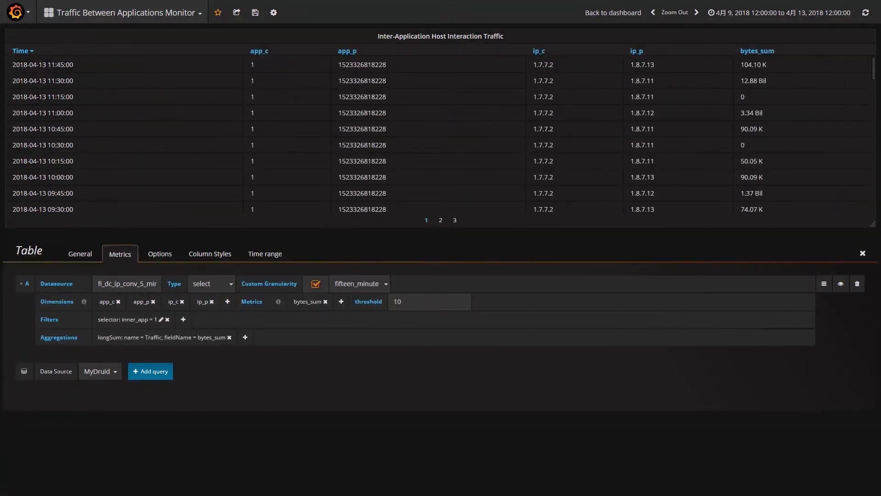
click(862, 253)
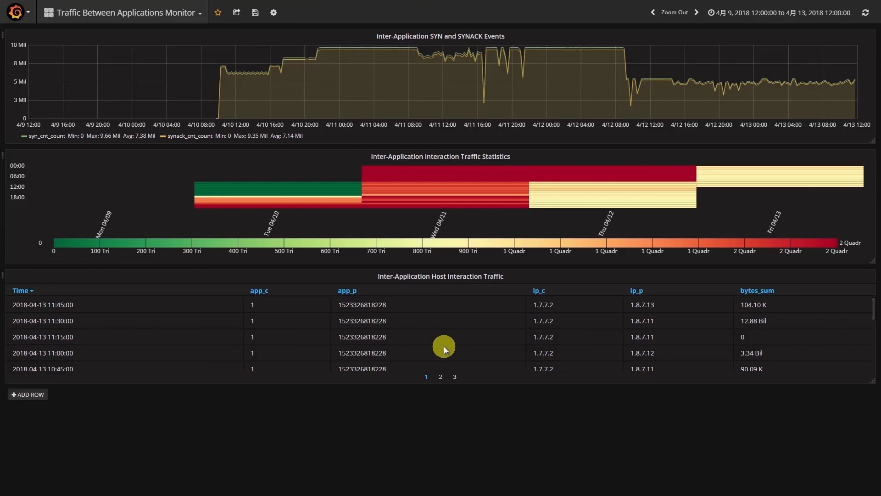
click(771, 293)
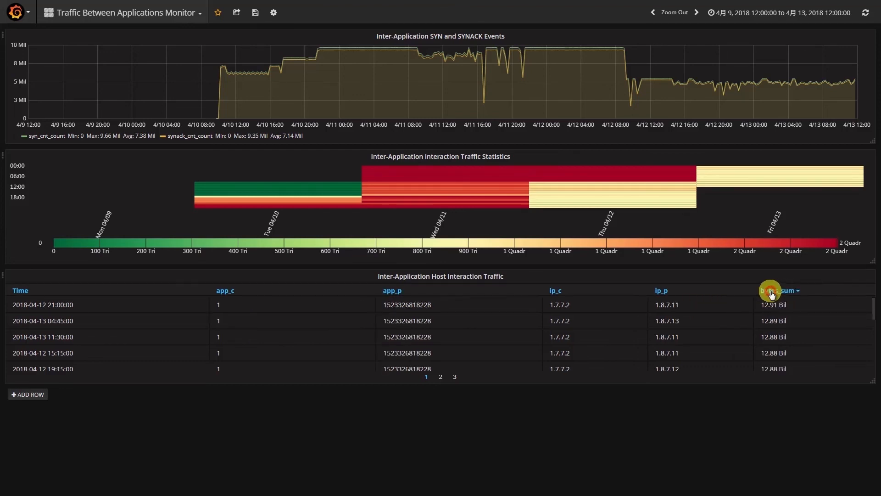